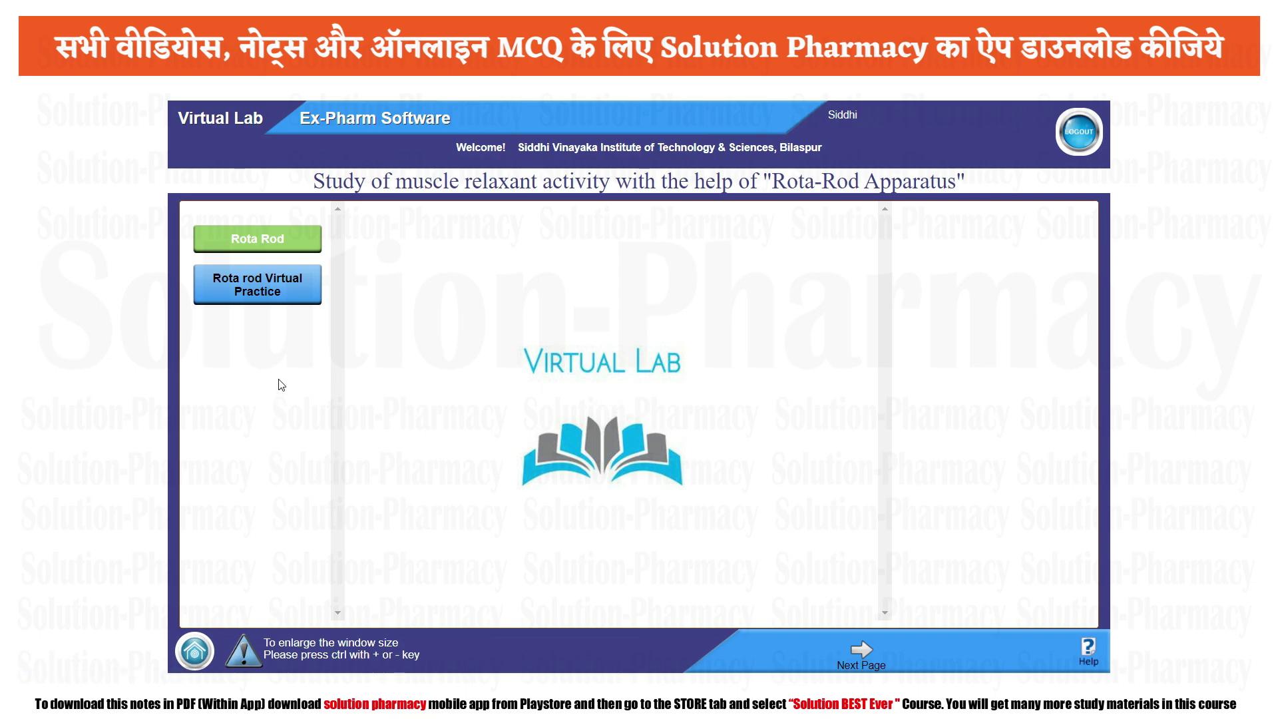
Start the Rota rod virtual practice experiment, dismiss its instructions, and administer the vehicle and diazepam (1 mg/kg) to the mice.
left_click(258, 298)
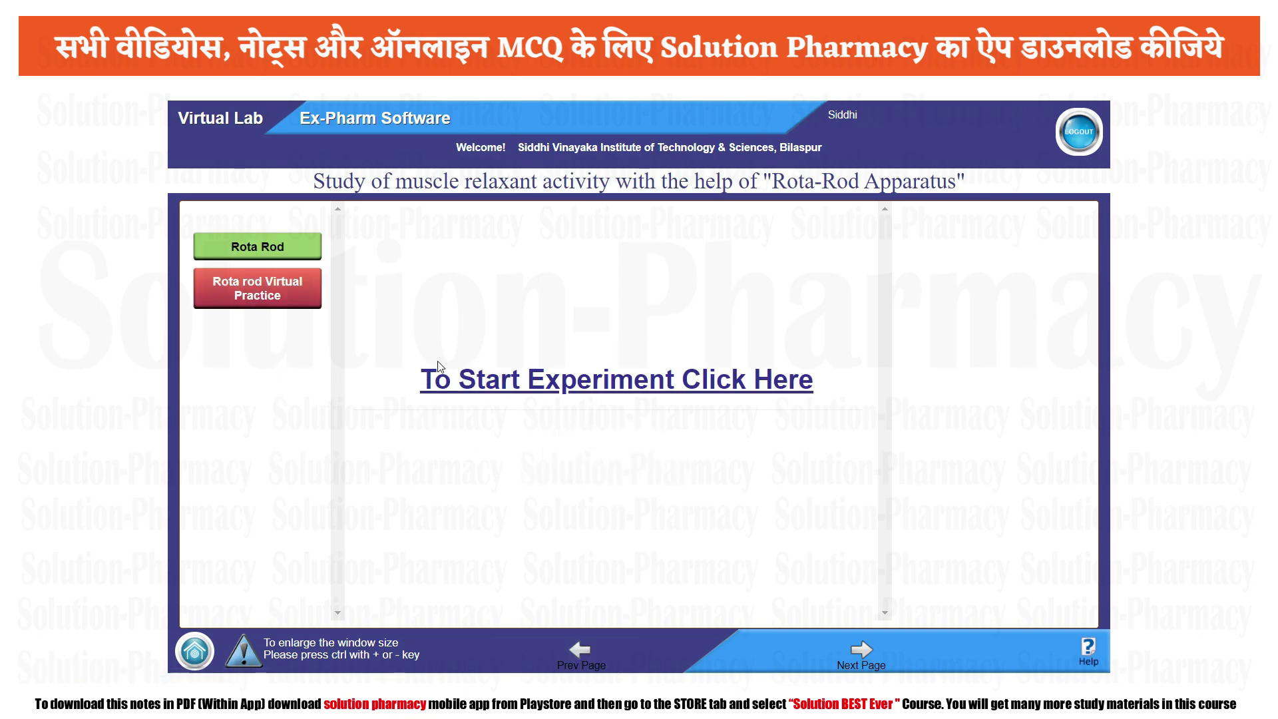
left_click(728, 382)
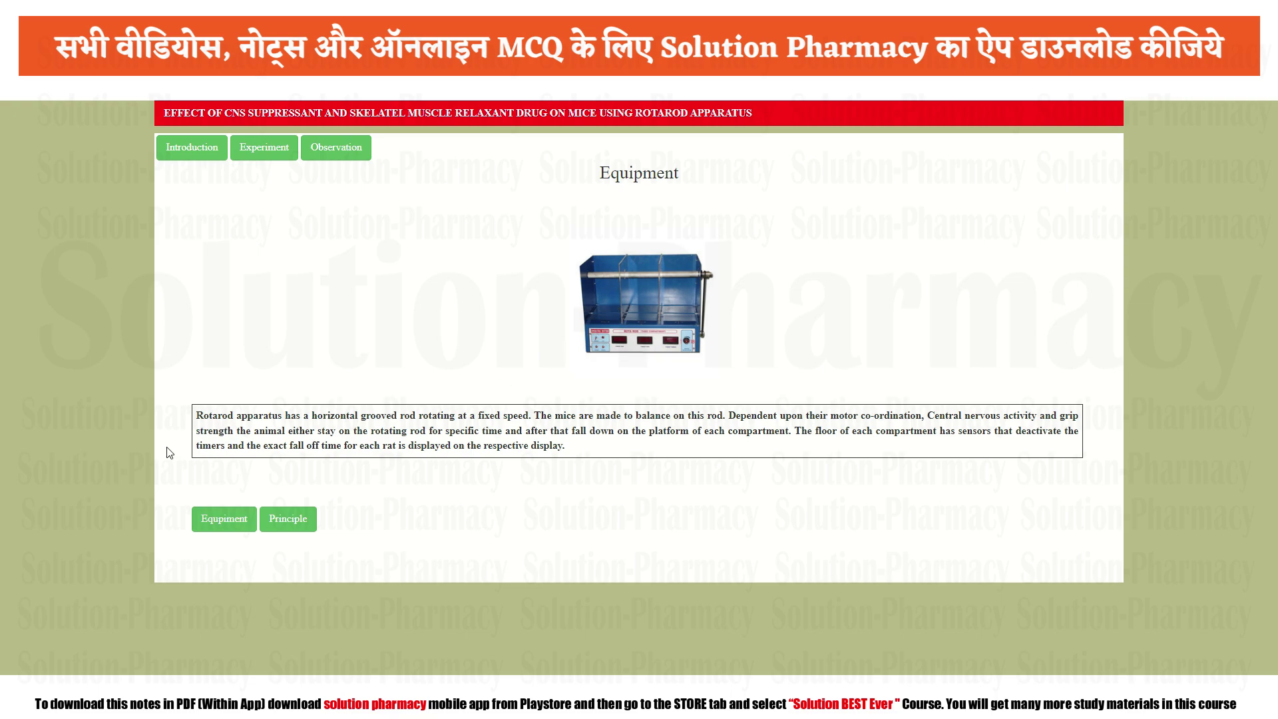
left_click(266, 161)
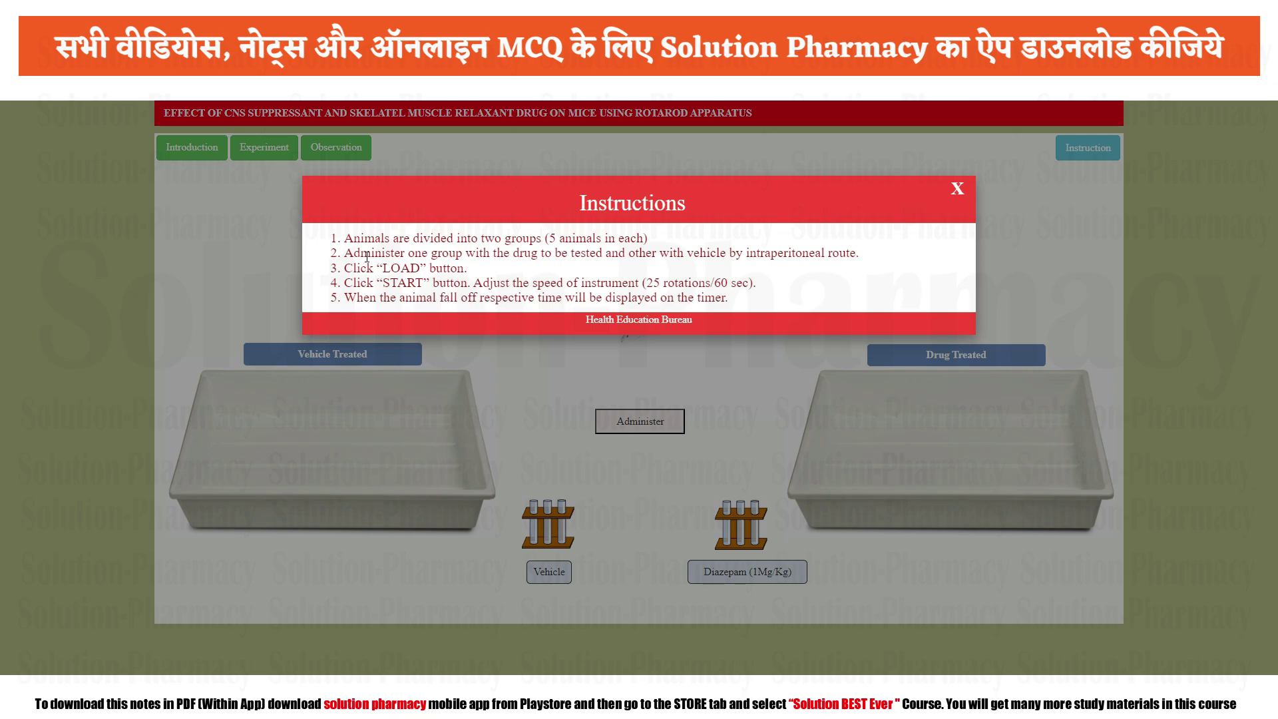
left_click(957, 189)
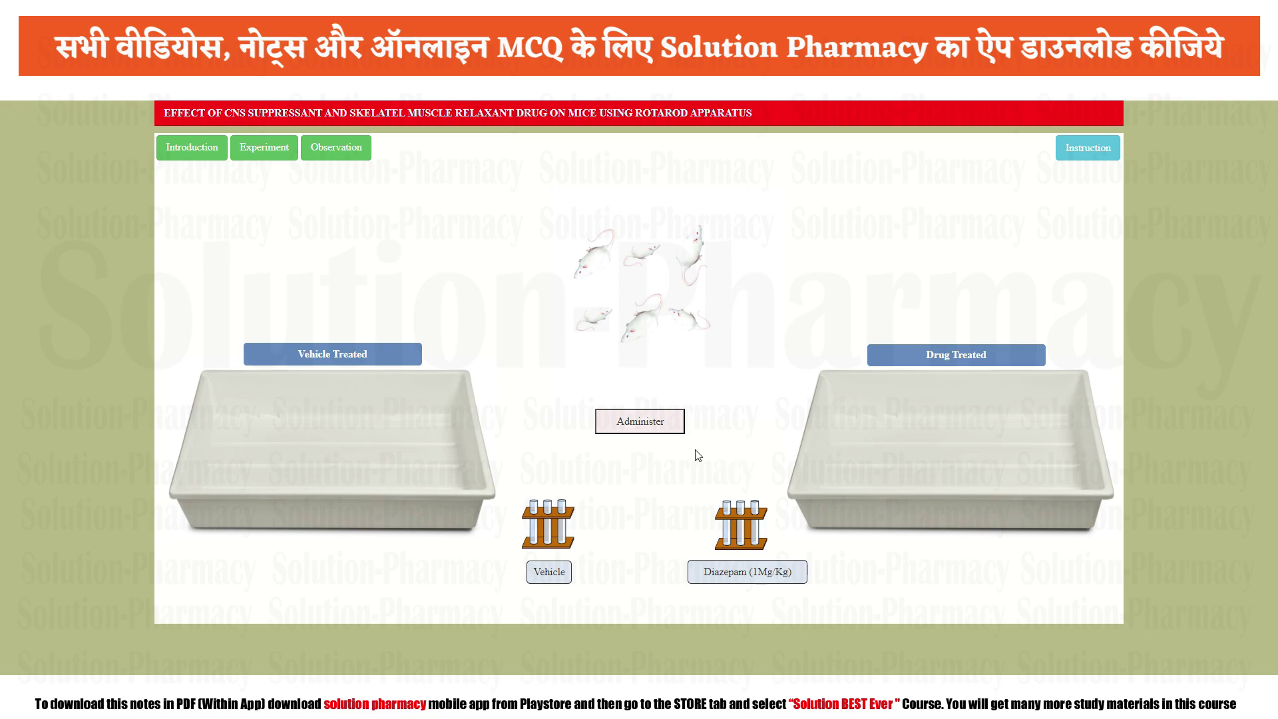
left_click(657, 428)
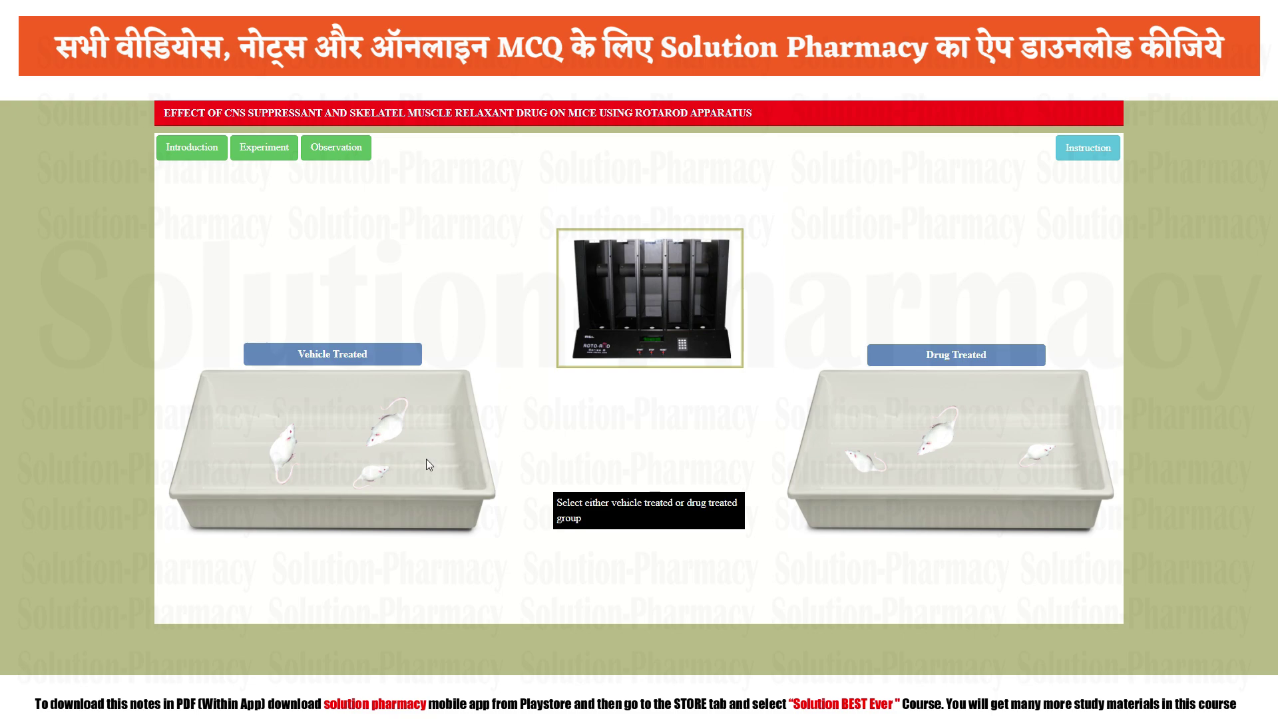
Run the vehicle-treated group on the rotarod and record fall off times of 52, 50 and 55 seconds for mice 1 to 3.
left_click(392, 437)
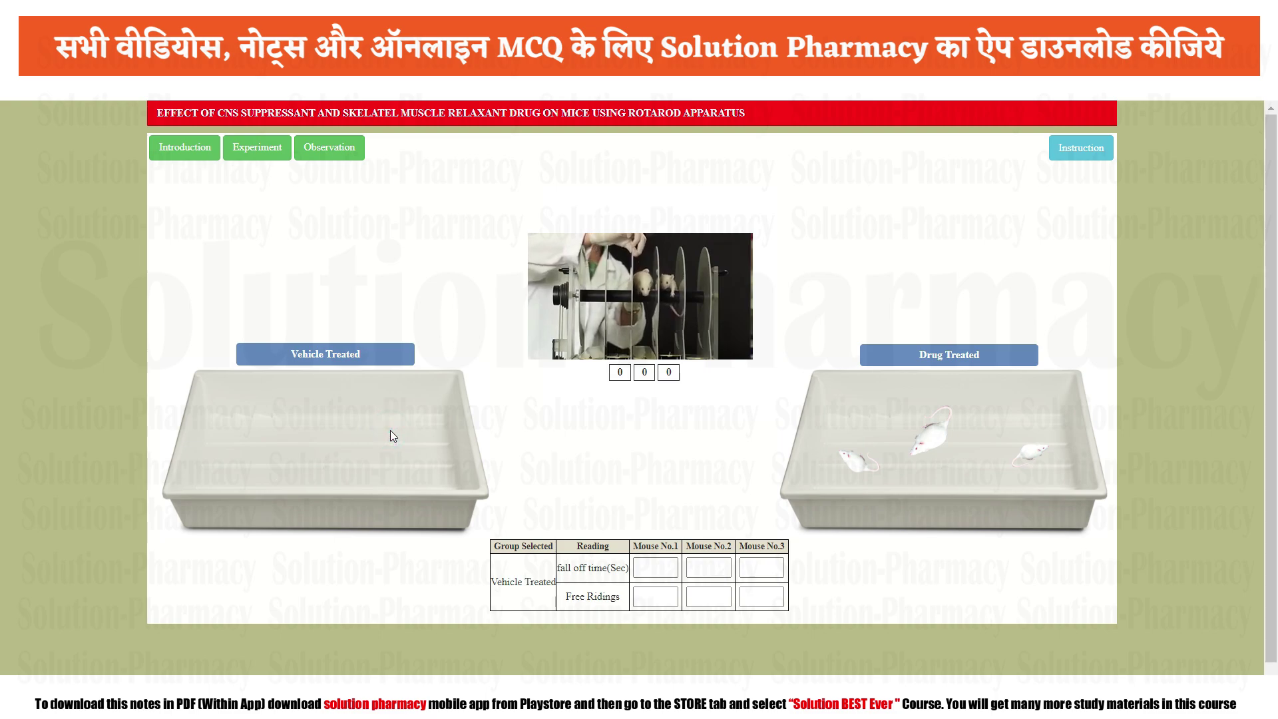
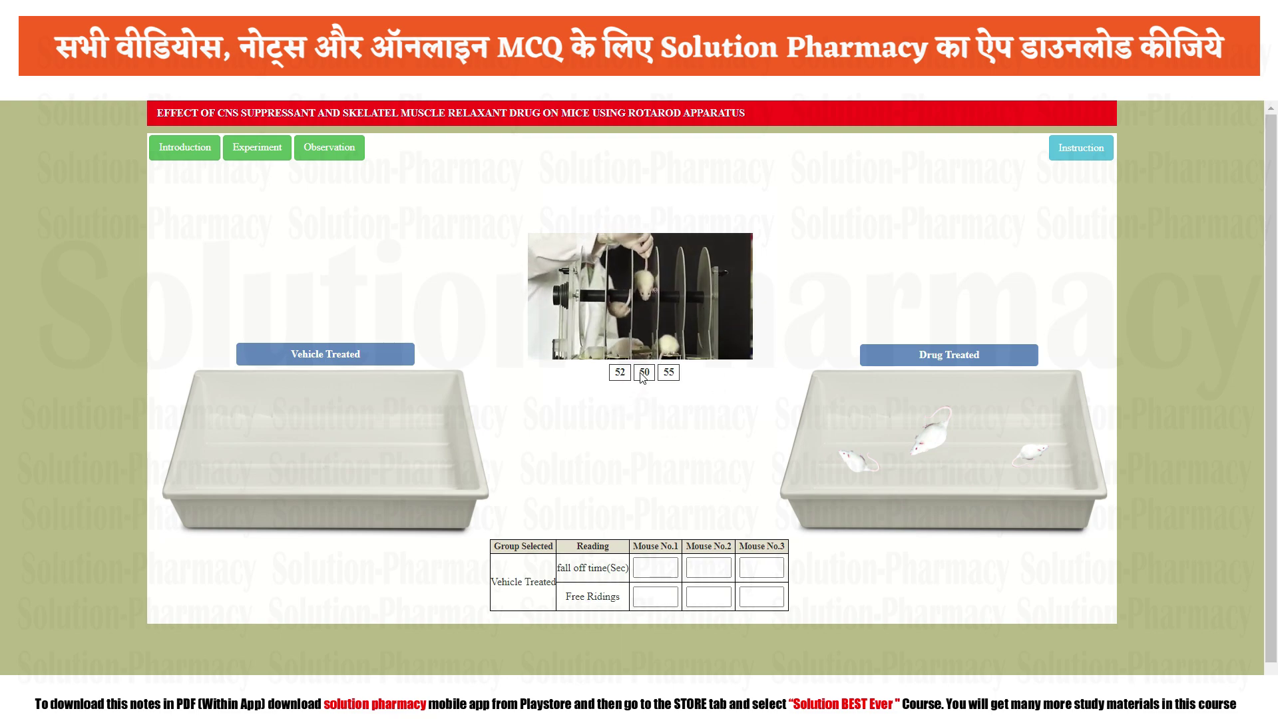
left_click(656, 568)
type("52")
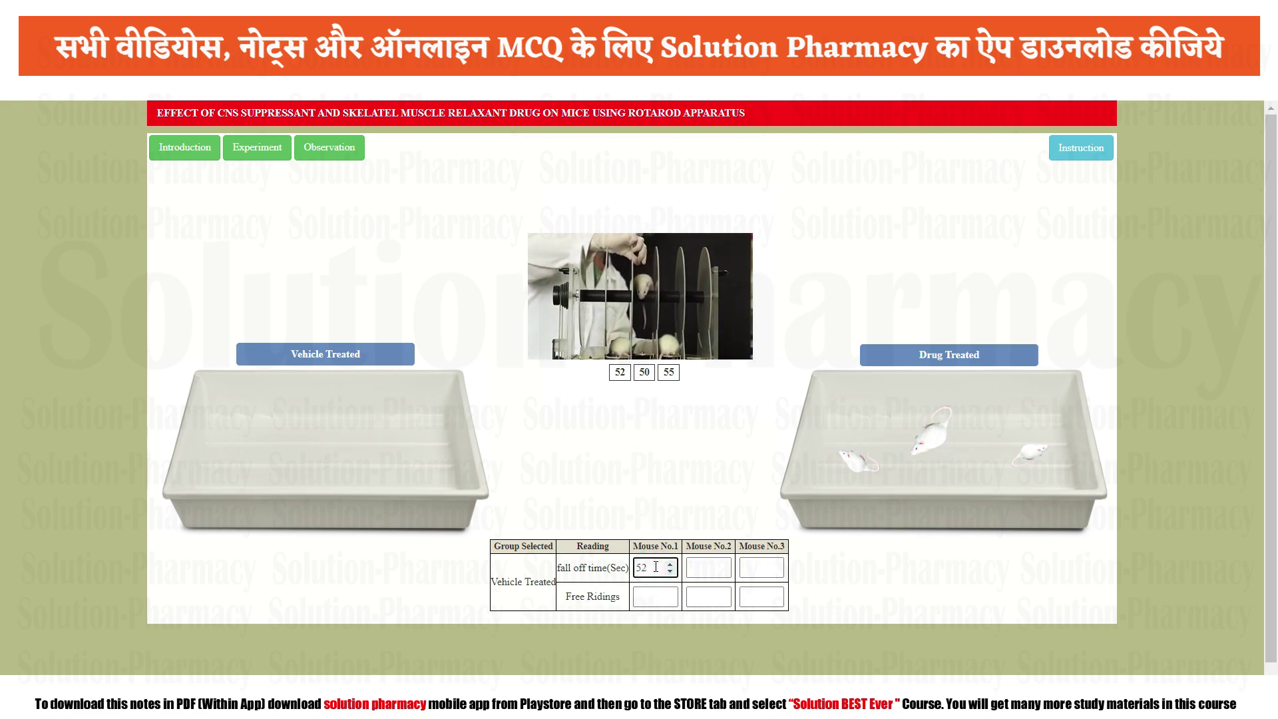
left_click(693, 572)
type("50")
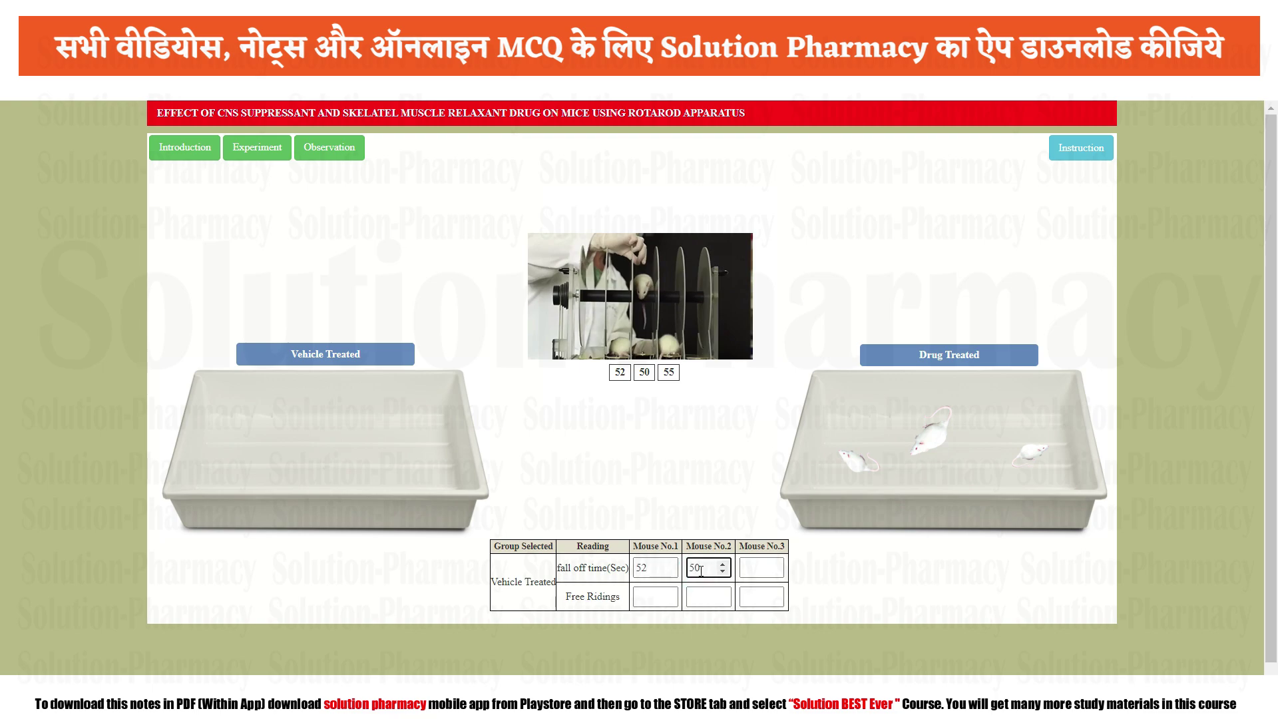
left_click(759, 570)
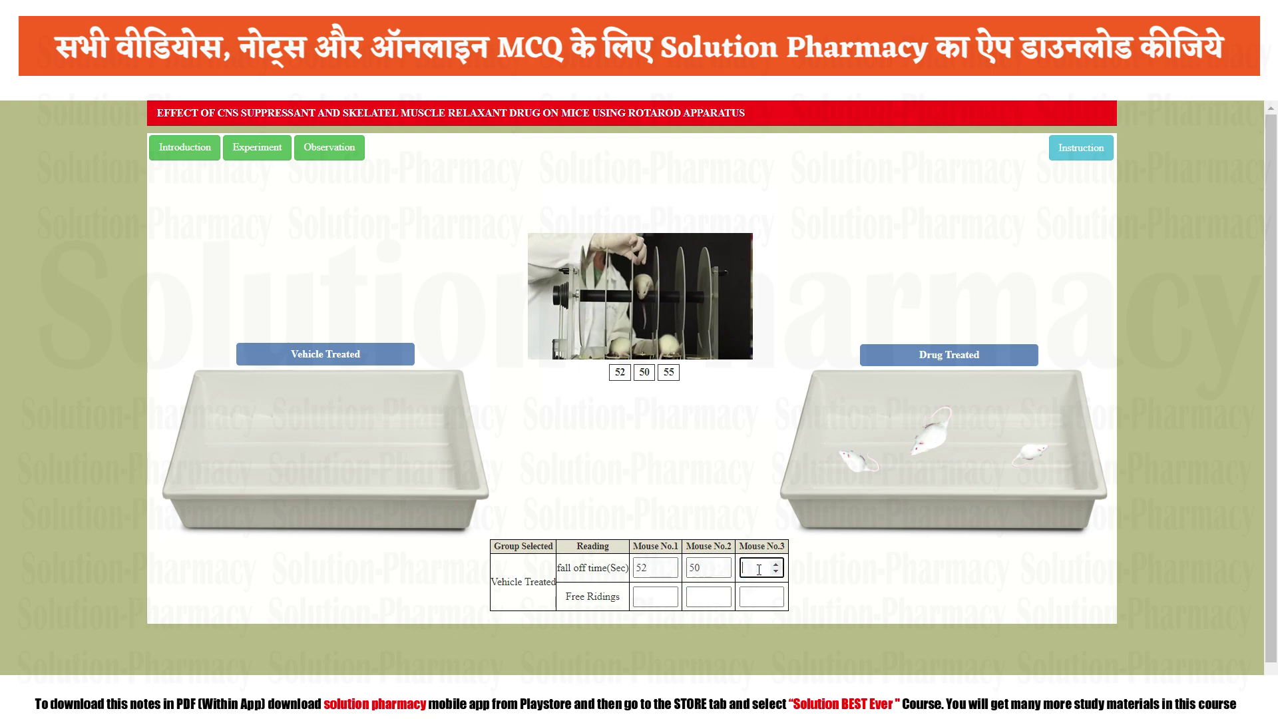
type("55")
Record the vehicle-treated group's free ridings as 1, 0 and 1 for mice 1, 2 and 3.
left_click(647, 598)
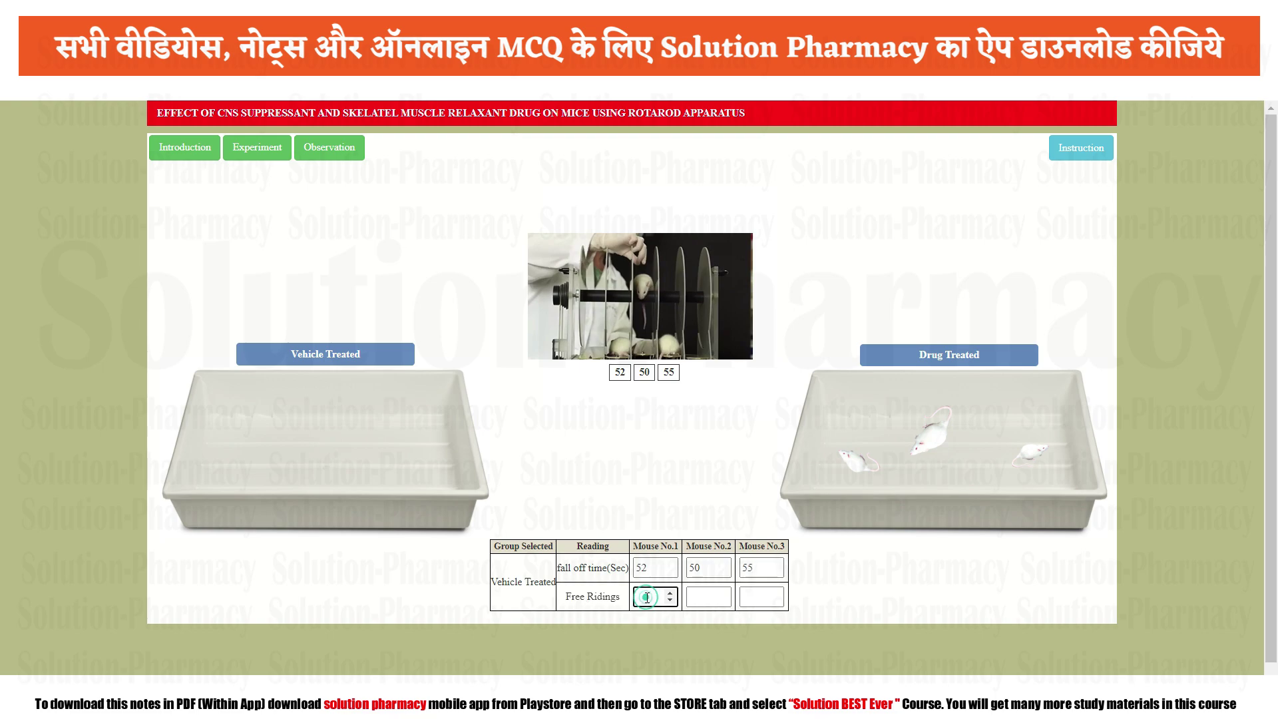
type("1")
left_click(747, 597)
type("1")
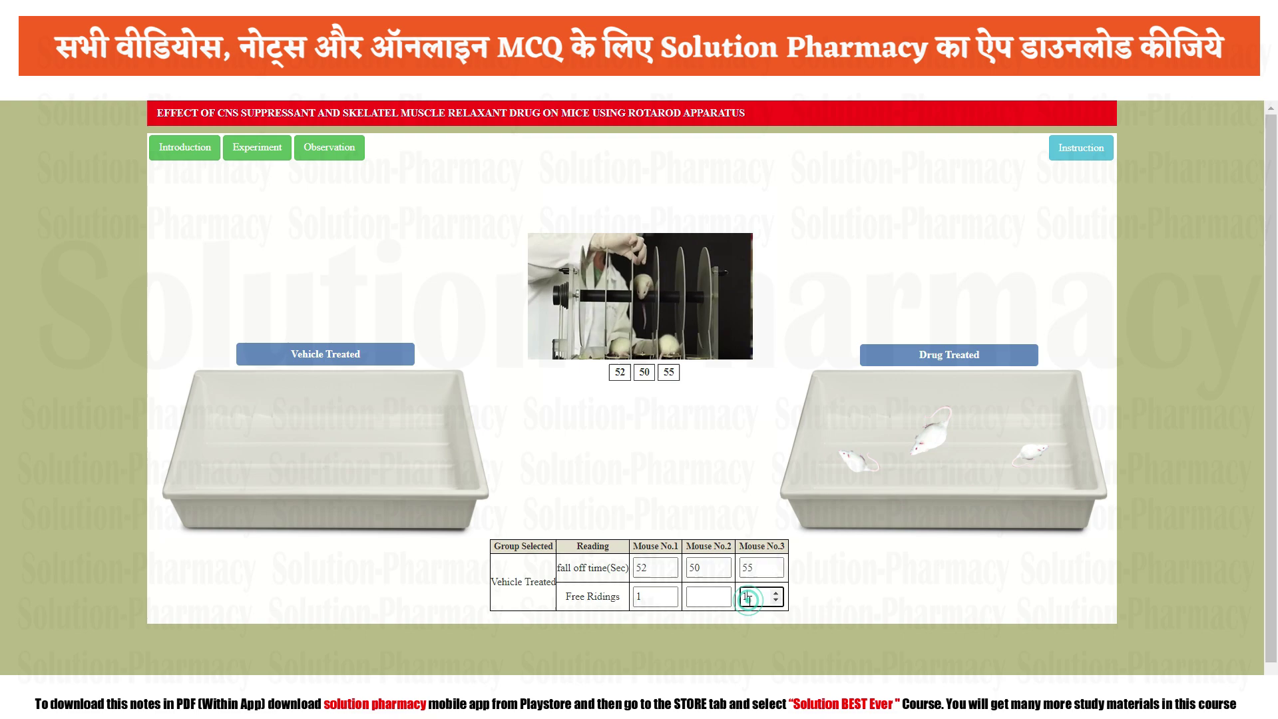
left_click(694, 598)
type("0")
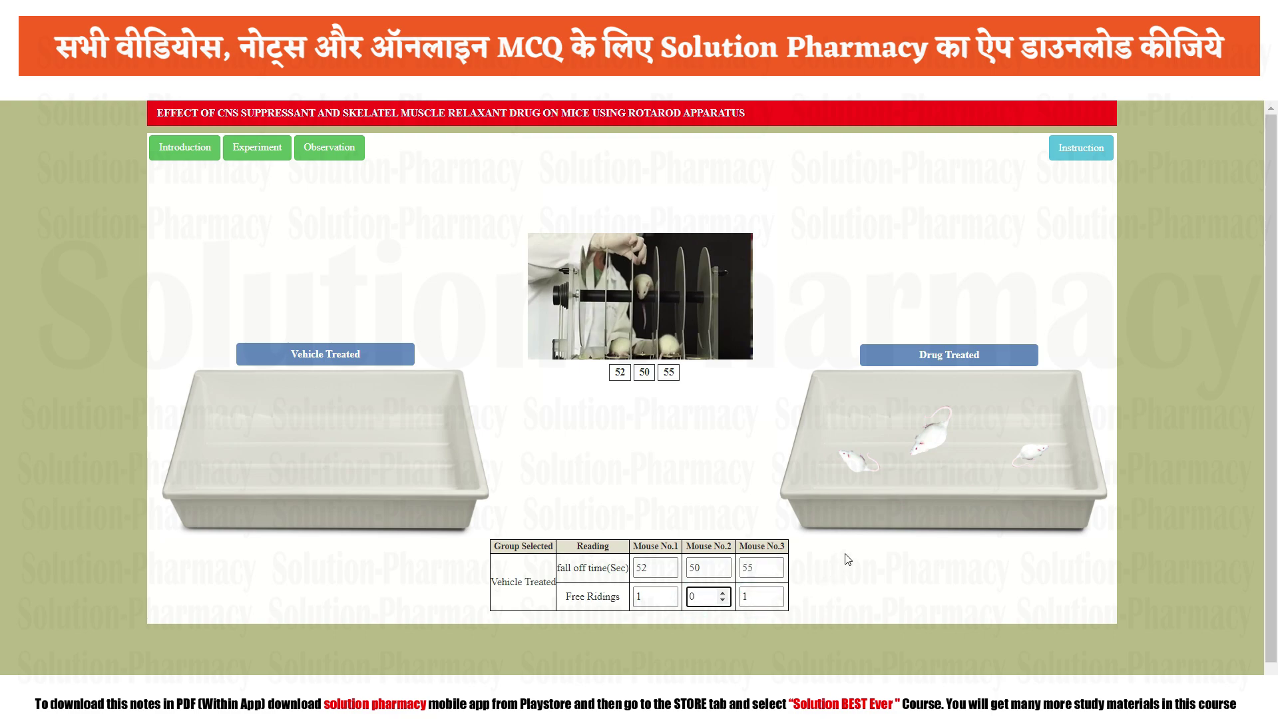
Run the drug-treated group on the rotarod and record fall off times of 42, 39 and 45 seconds for mice 1 to 3.
left_click(927, 445)
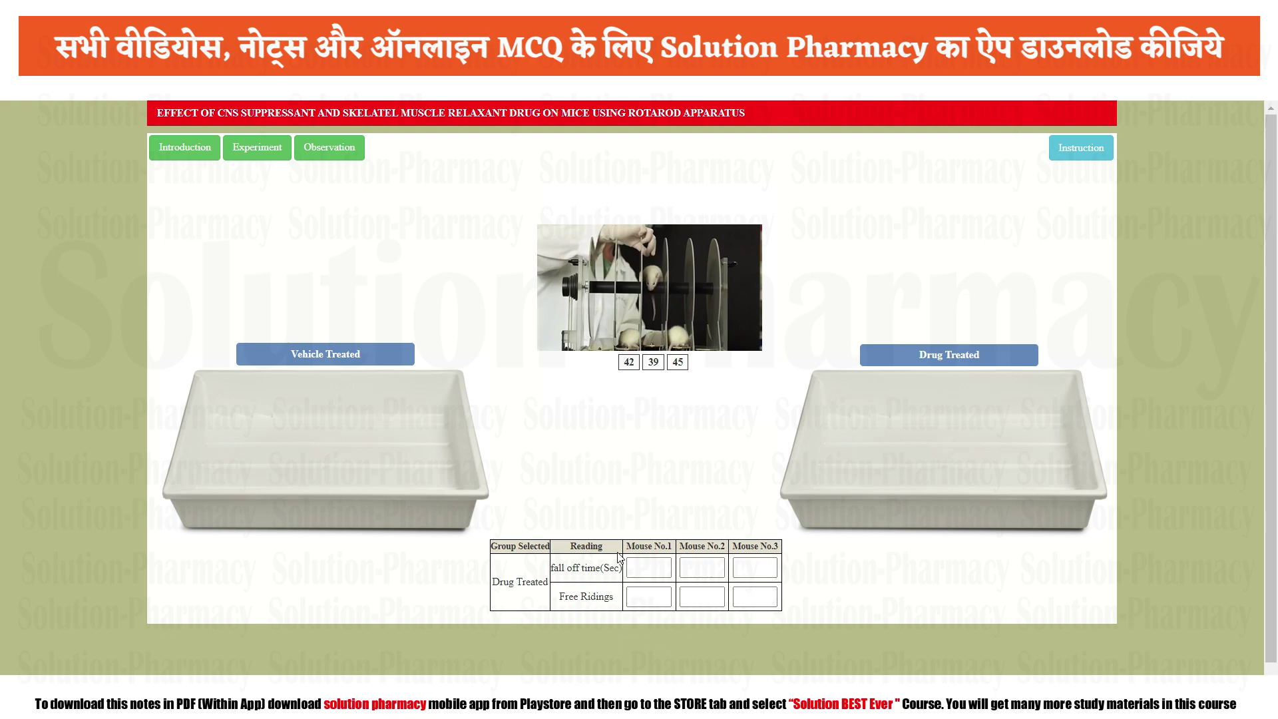
left_click(640, 564)
type("42")
left_click(699, 567)
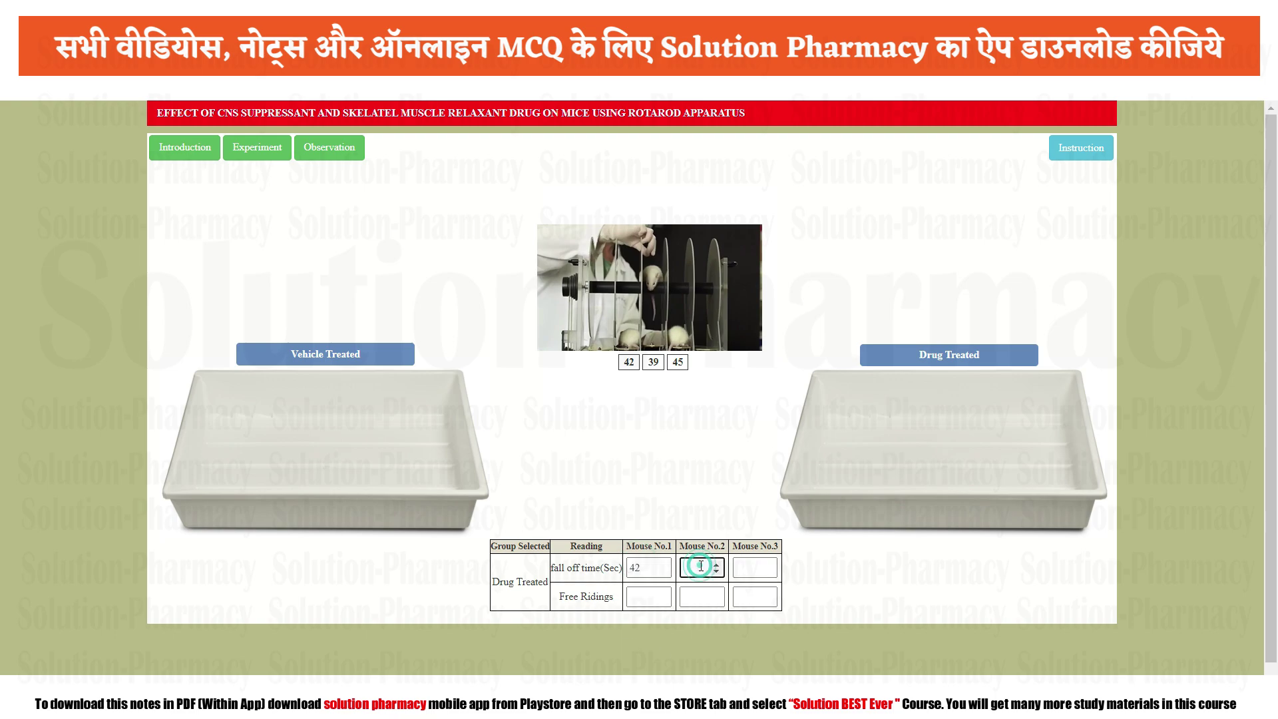
type("39")
left_click(749, 566)
type("45")
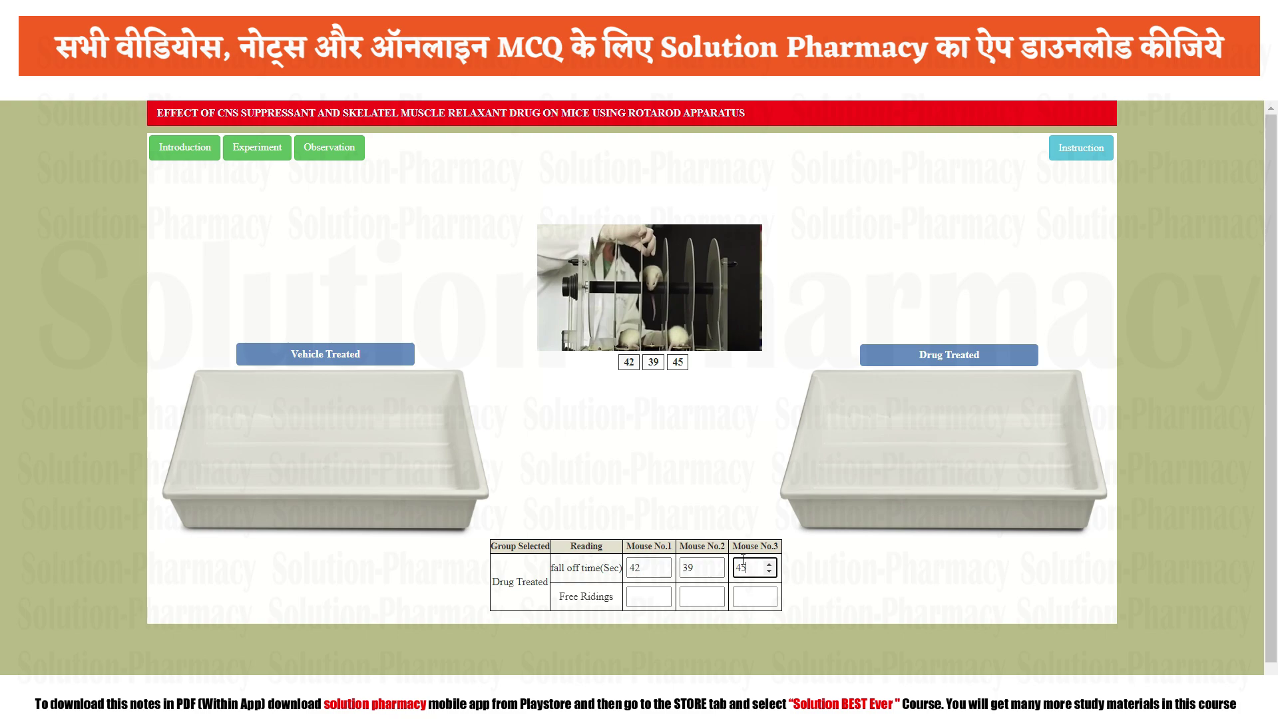
Record the drug-treated group's free ridings as 1, 0 and 0 for mice 1, 2 and 3.
left_click(636, 599)
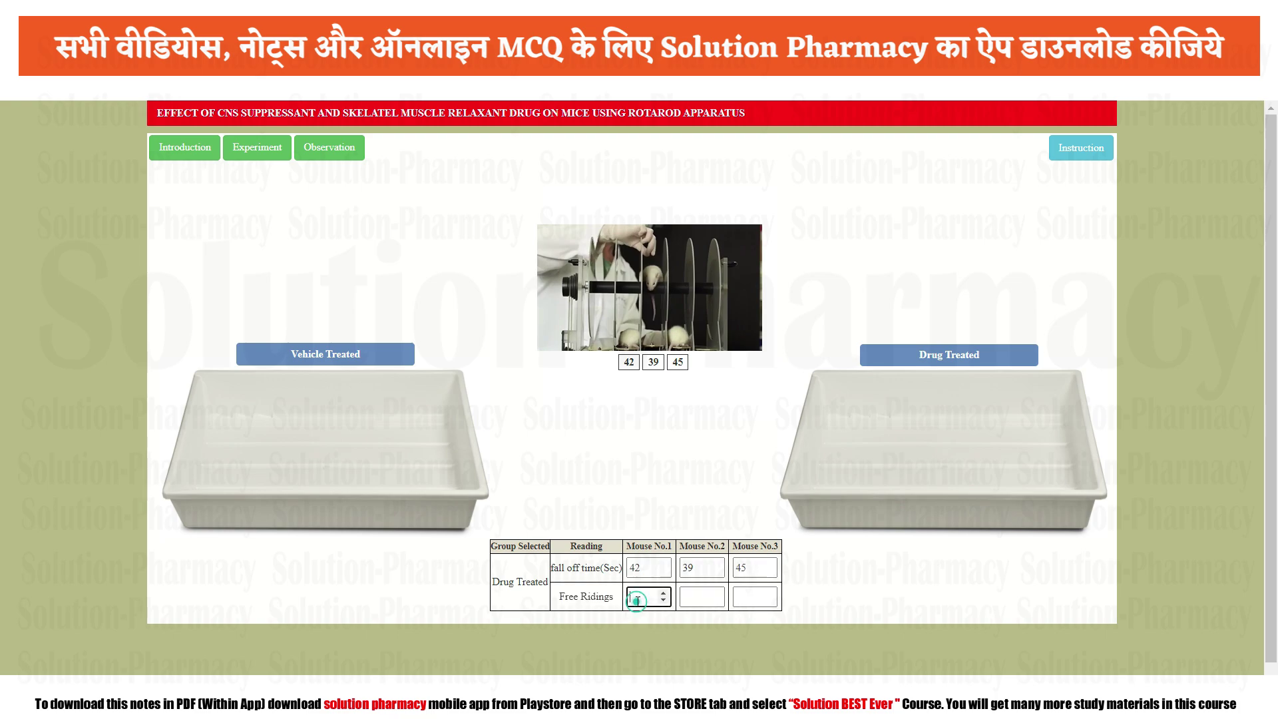
type("1")
left_click(691, 596)
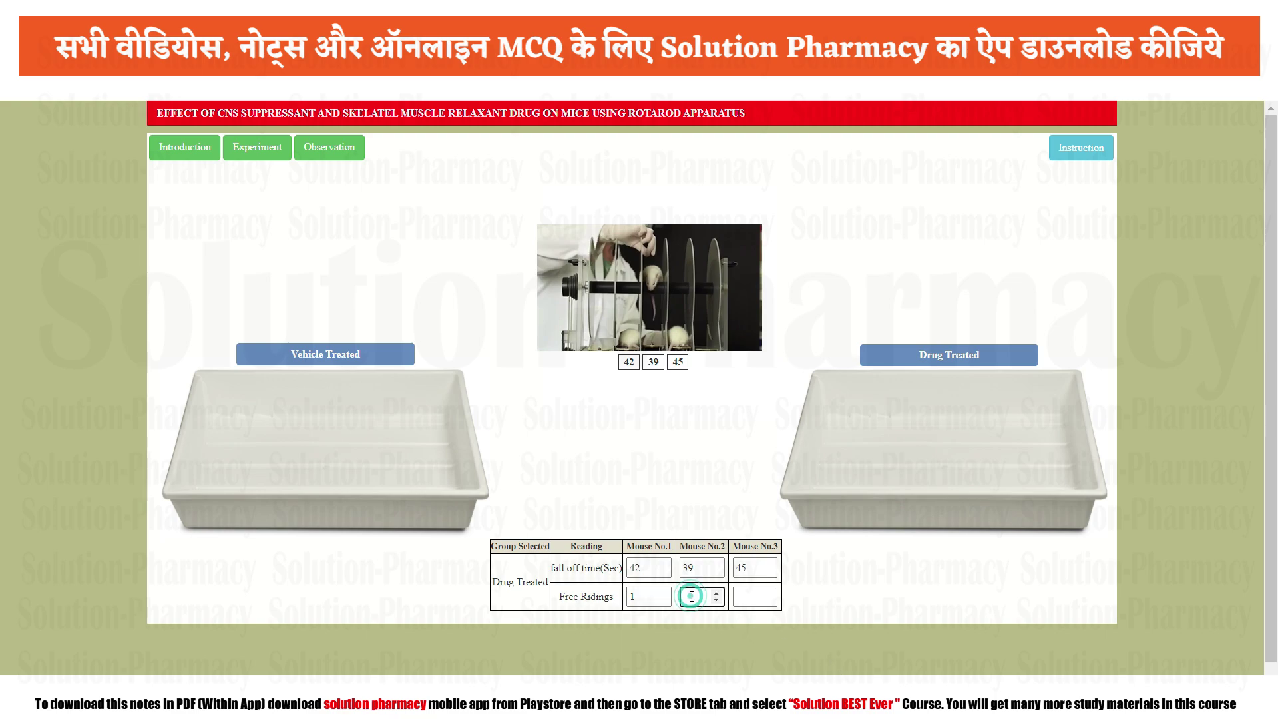
type("0")
left_click(758, 598)
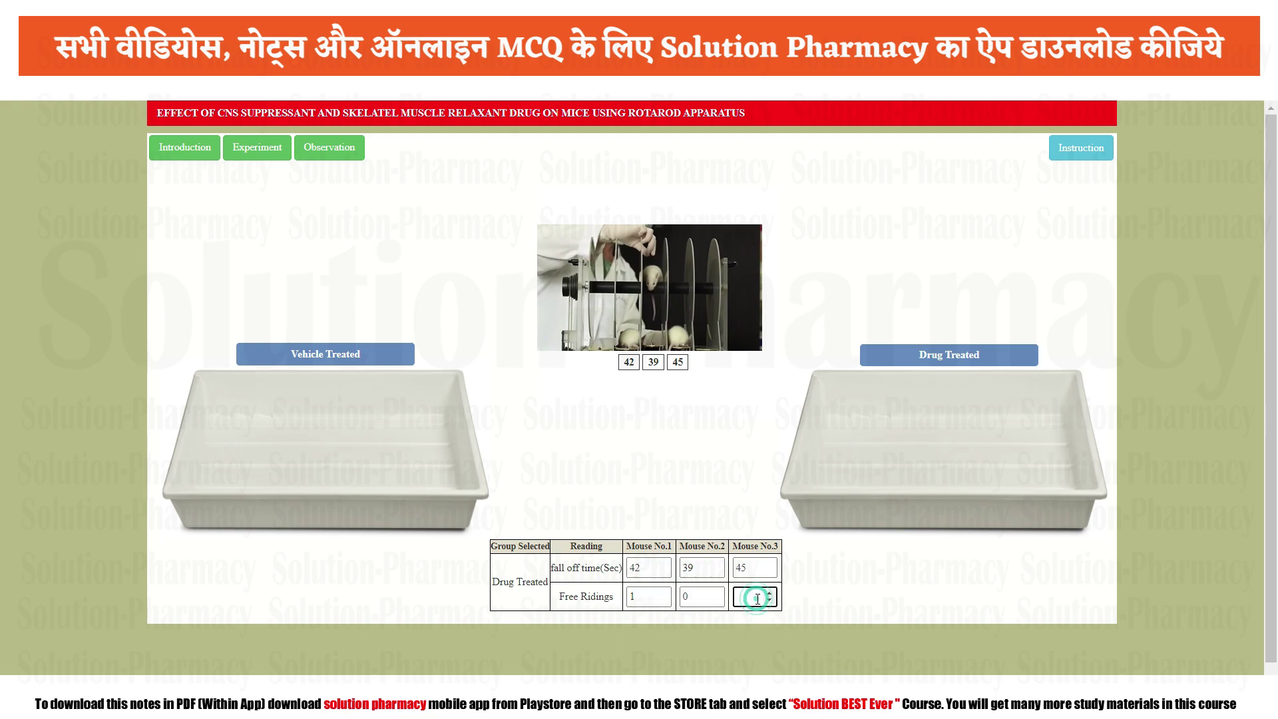
type("0")
Examine the observation table, comparing fall off times, free ridings and averages of the vehicle and diazepam groups.
left_click(334, 156)
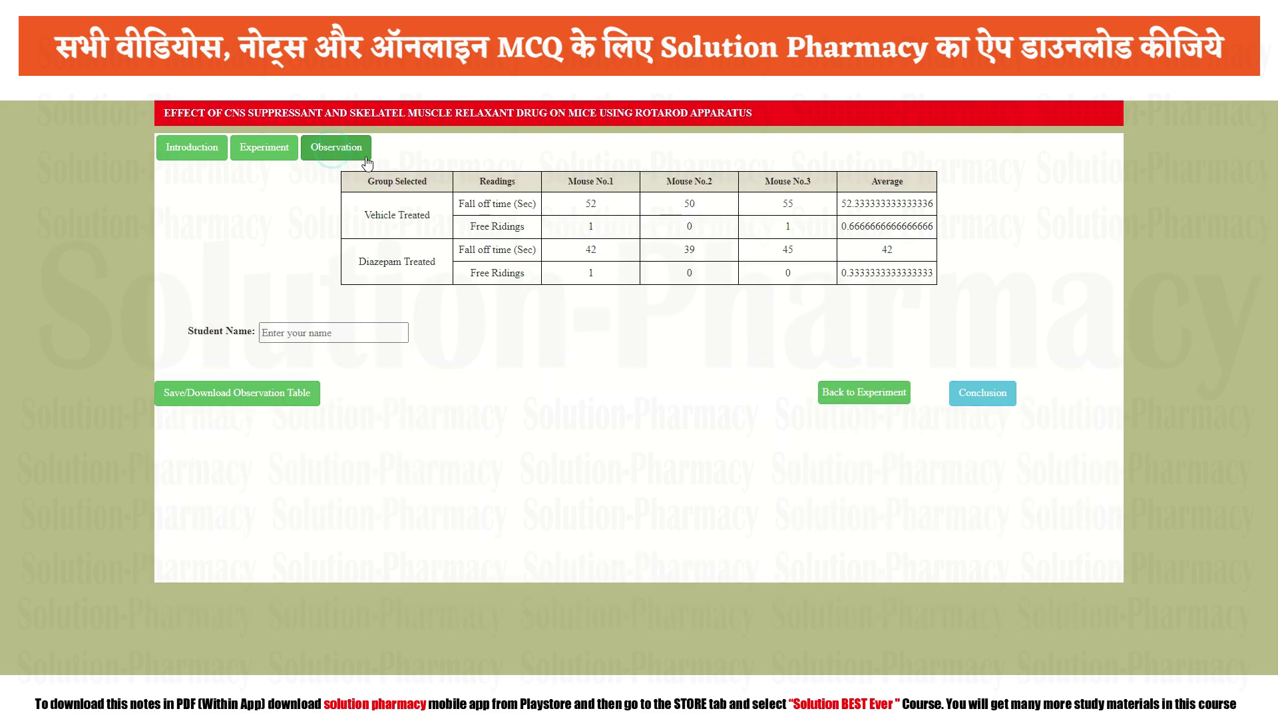
left_click_drag(363, 216, 361, 277)
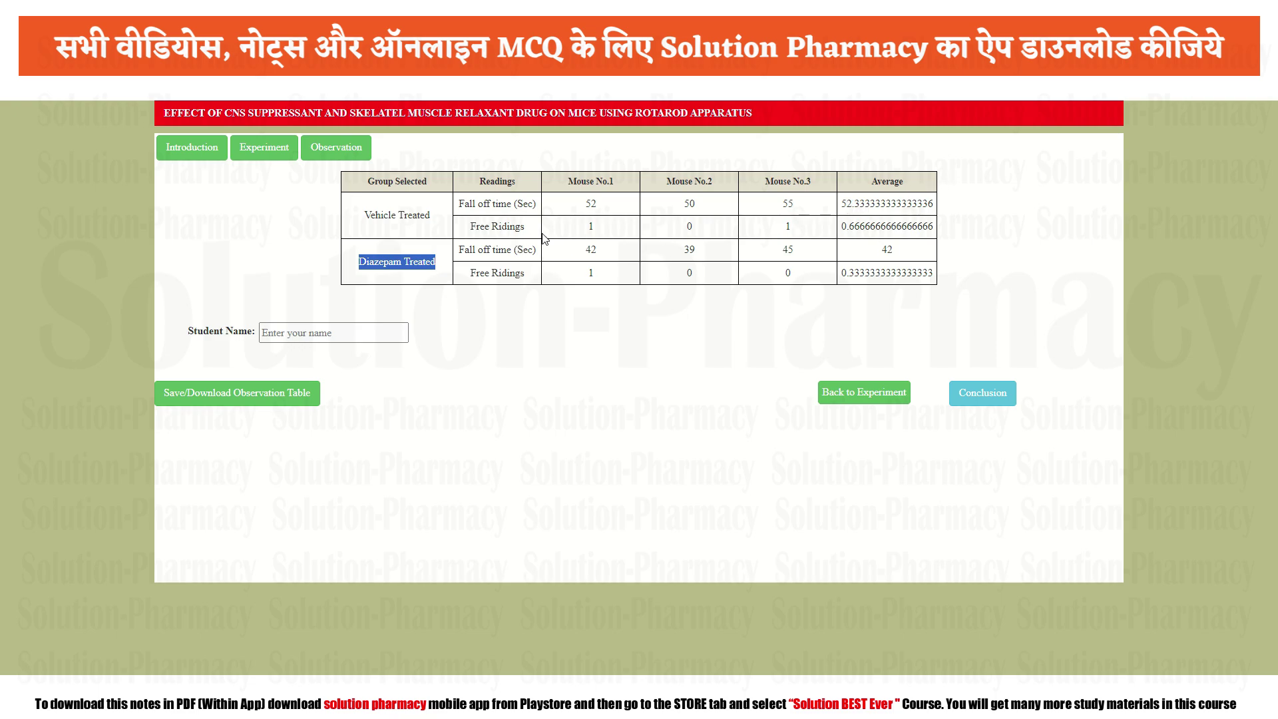
left_click(599, 230)
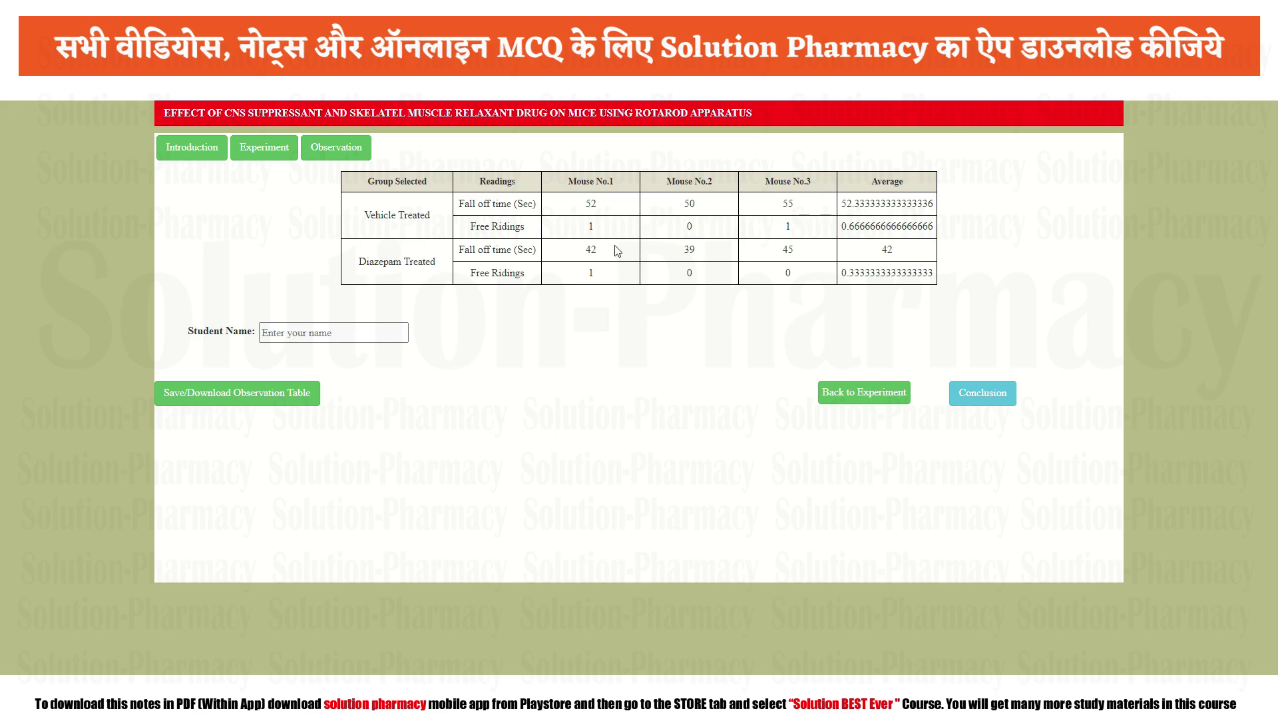
left_click_drag(607, 248, 575, 258)
left_click_drag(700, 246, 686, 251)
double_click(806, 249)
left_click_drag(899, 250, 879, 251)
left_click(850, 203)
left_click_drag(898, 251, 881, 251)
double_click(596, 273)
Read the experiment's conclusion and return to the observation table.
left_click(983, 394)
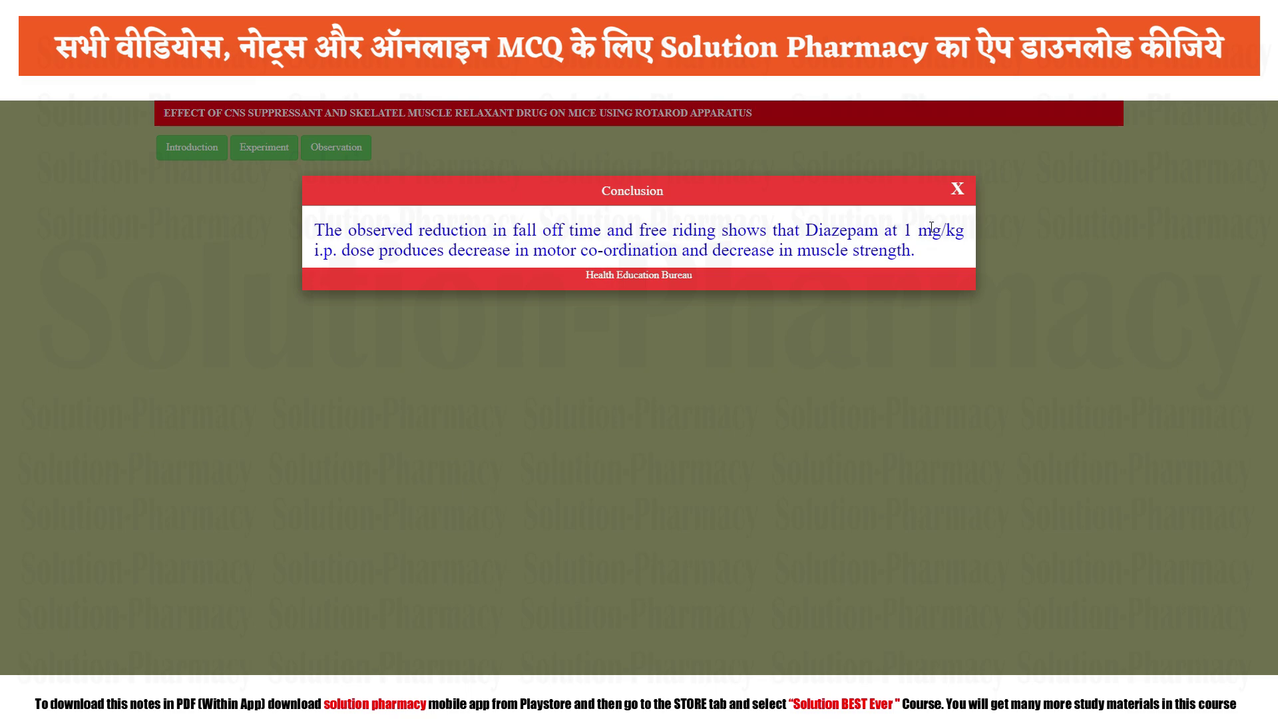
left_click(957, 189)
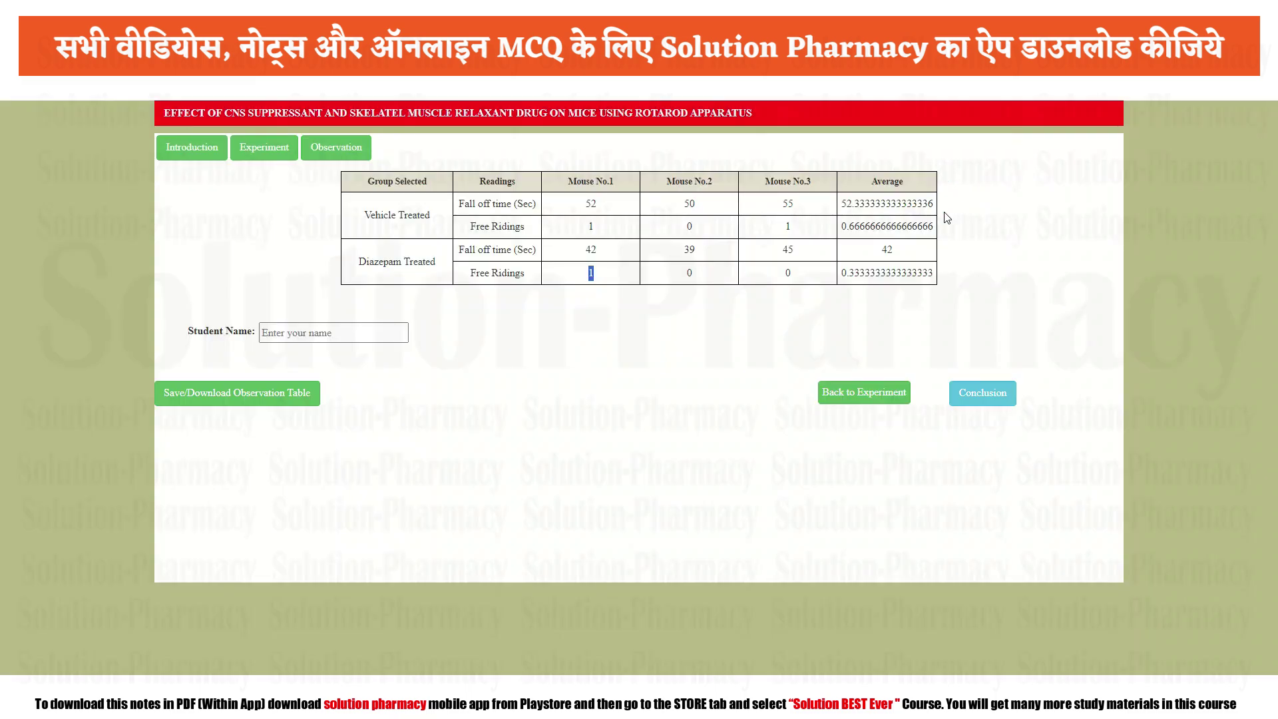